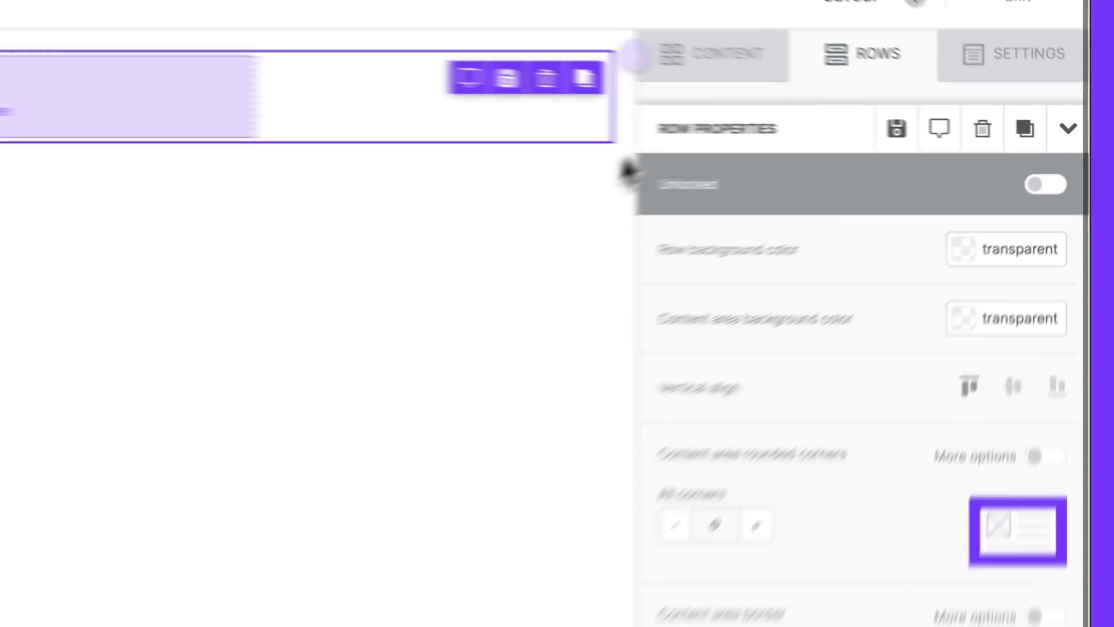
Step: Add an empty image block from the Content blocks into the email's first row
click(875, 91)
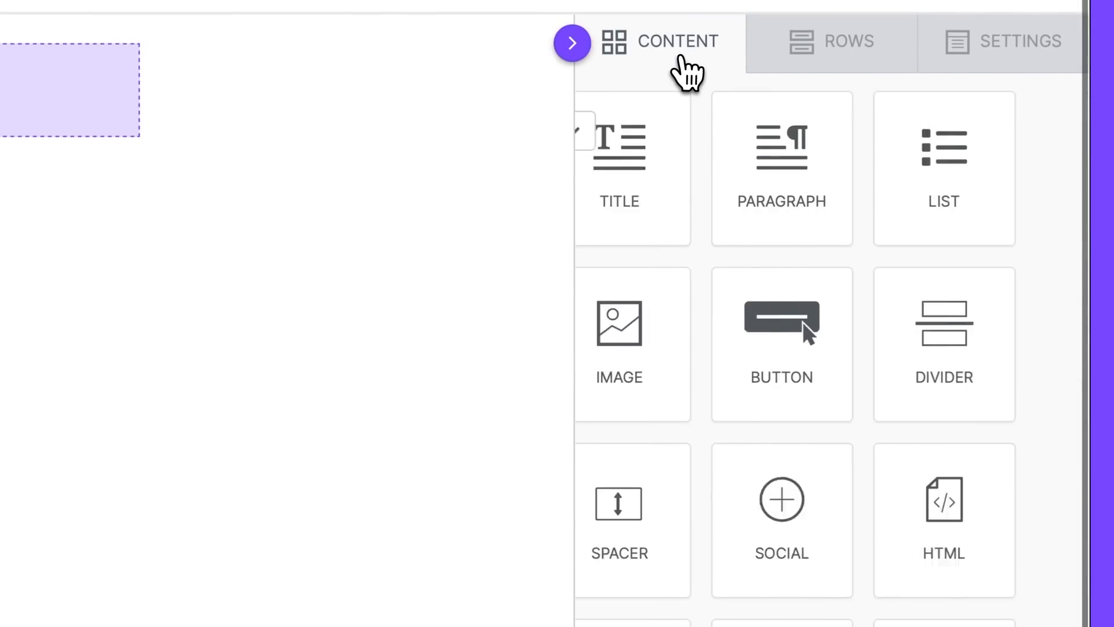
mouse_move(666, 344)
mouse_down()
mouse_move(677, 370)
mouse_move(492, 138)
mouse_up()
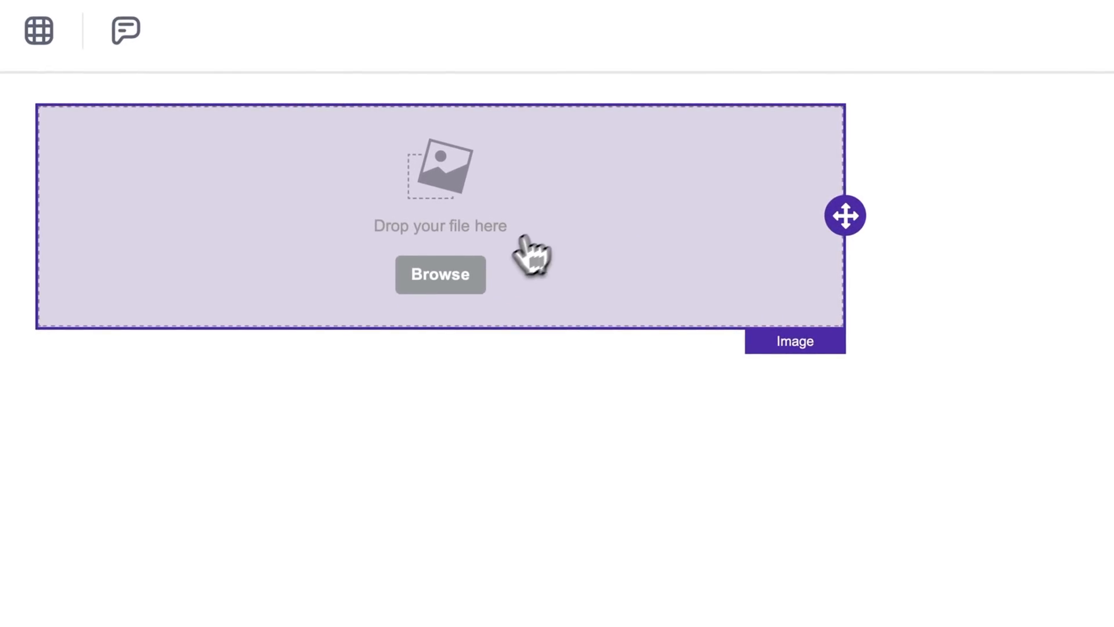
Step: Upload Beefree Logo.png through the file manager for use as the email's logo
click(427, 173)
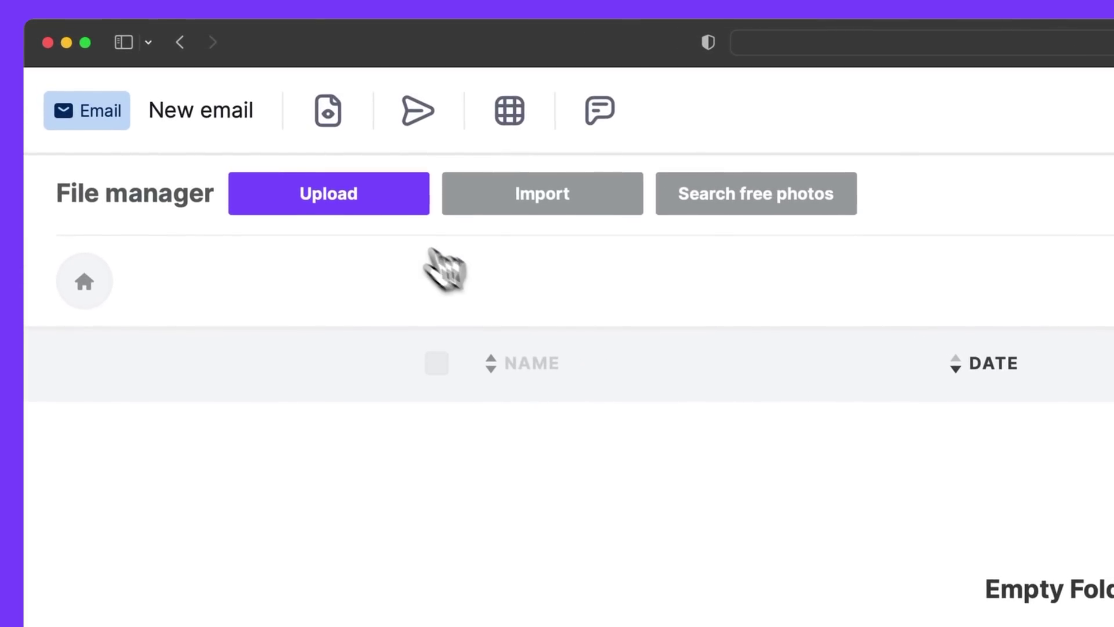
click(160, 97)
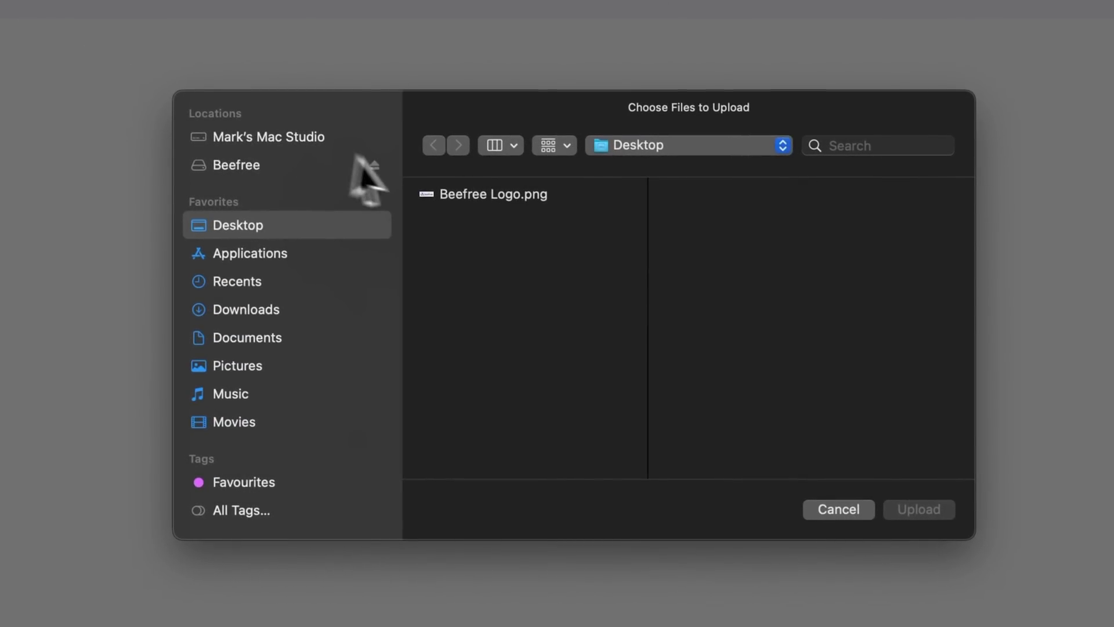
click(479, 195)
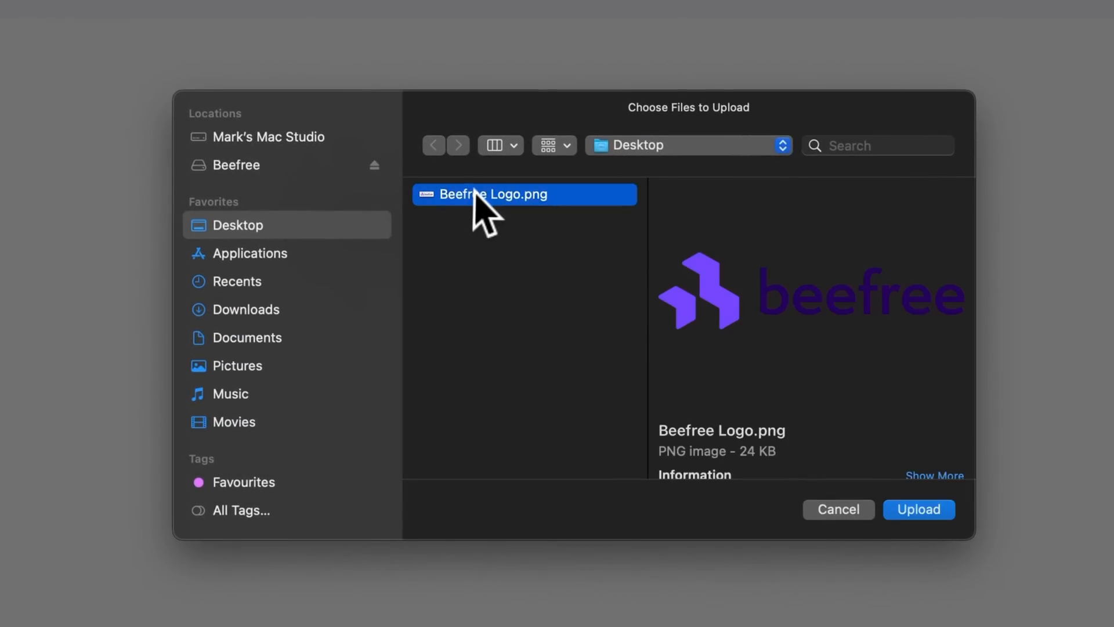
click(918, 510)
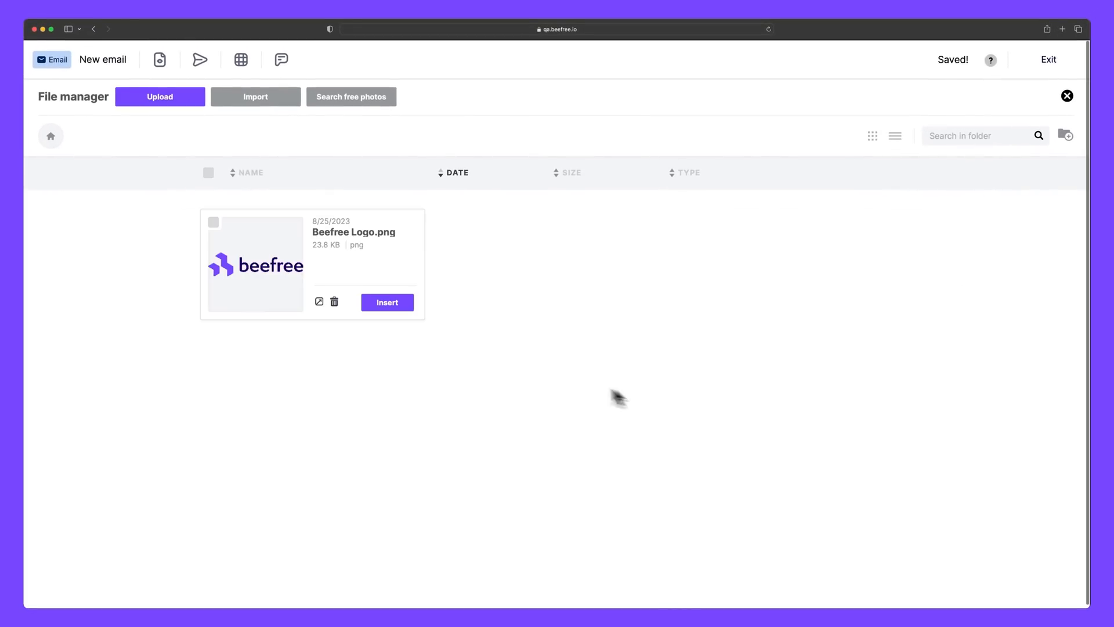
Step: Insert the logo, switch off Auto width and shrink it to 30% width
click(386, 303)
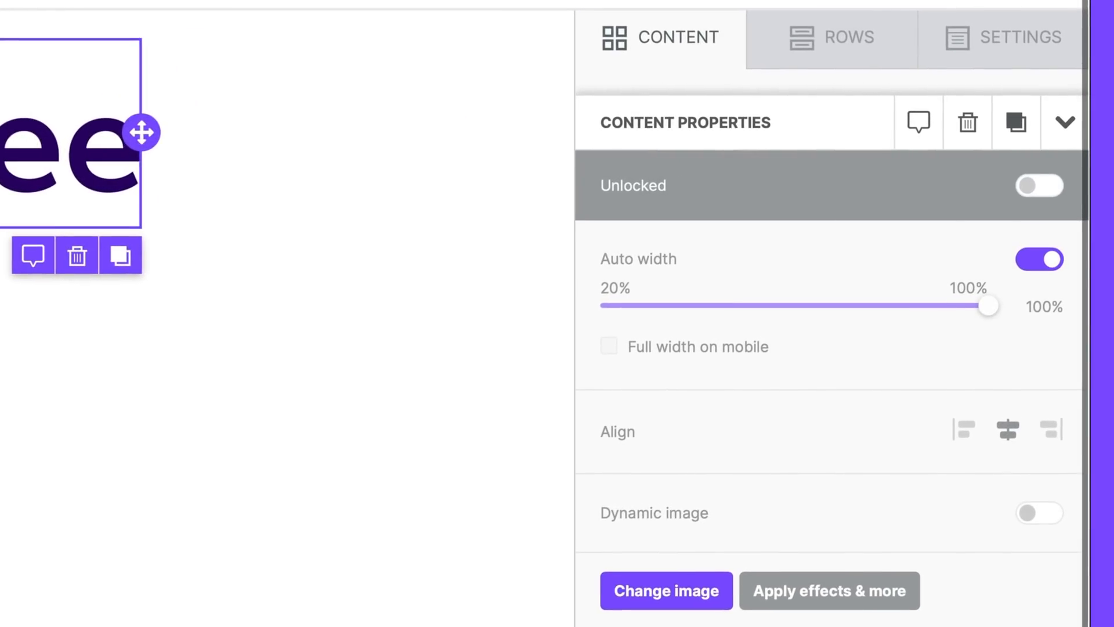
click(1039, 259)
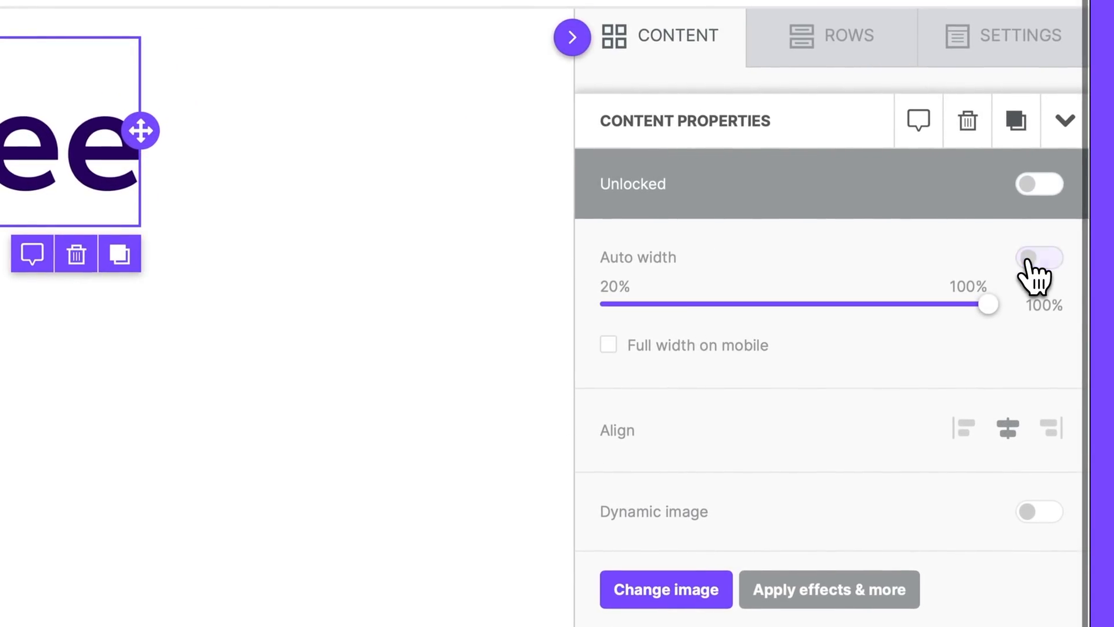
mouse_move(1033, 243)
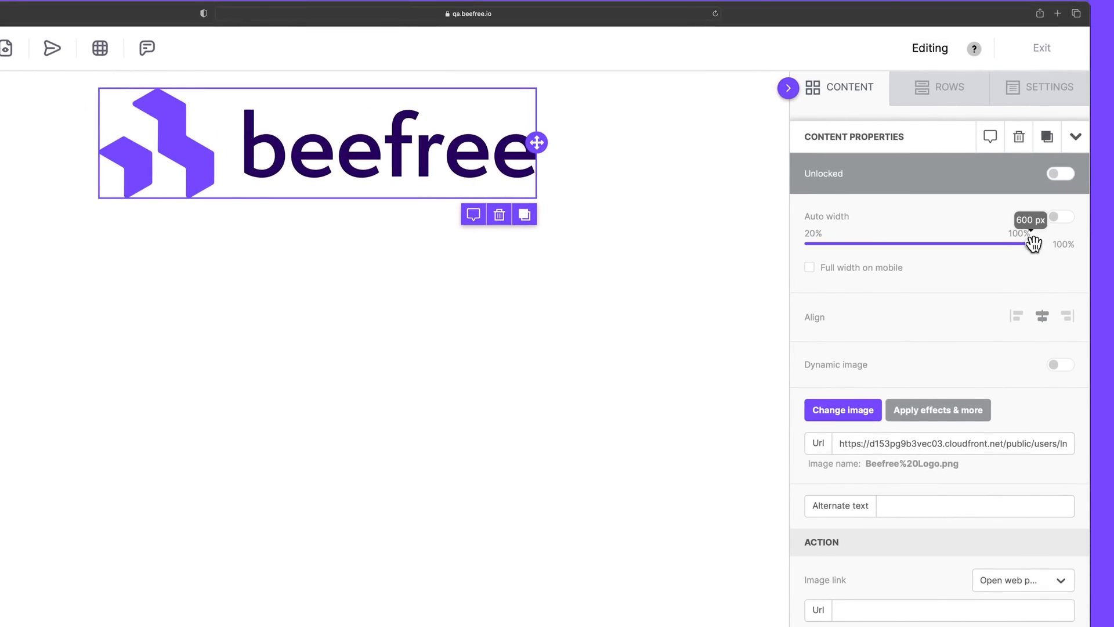
drag(1032, 245, 842, 248)
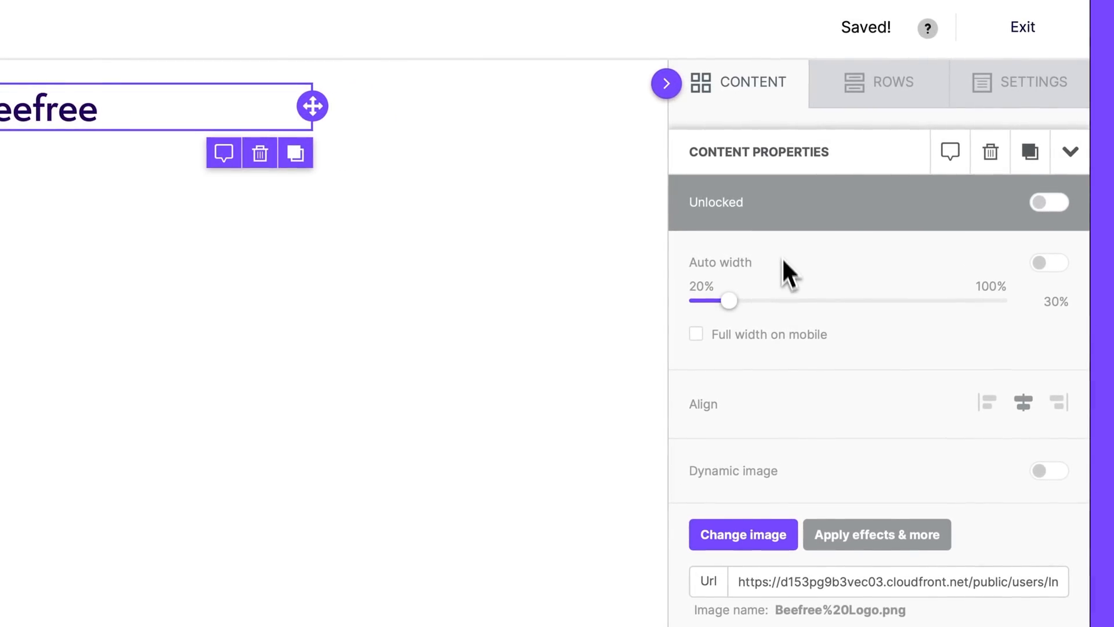
Step: Add a single-column row from the Empty row collection beneath the logo
click(761, 90)
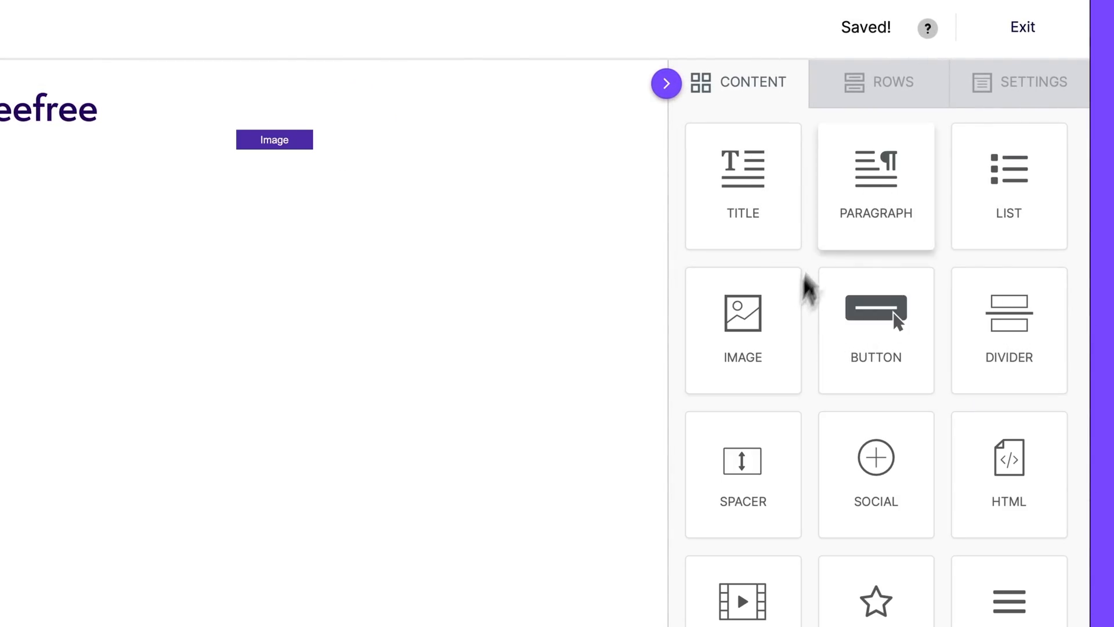
click(877, 95)
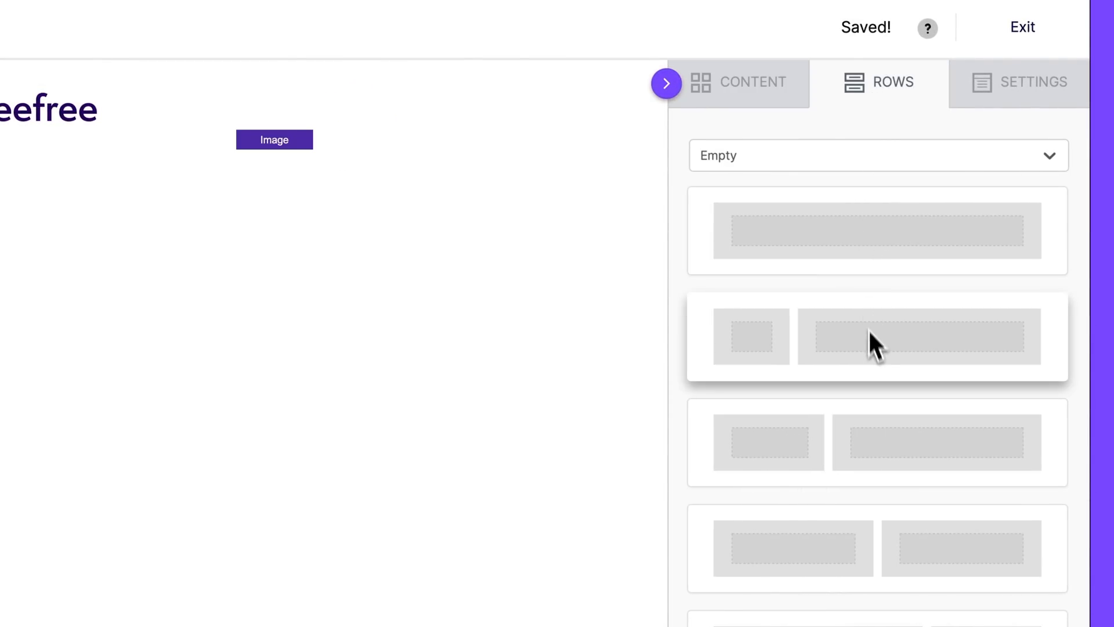
scroll(892, 443, down, 2)
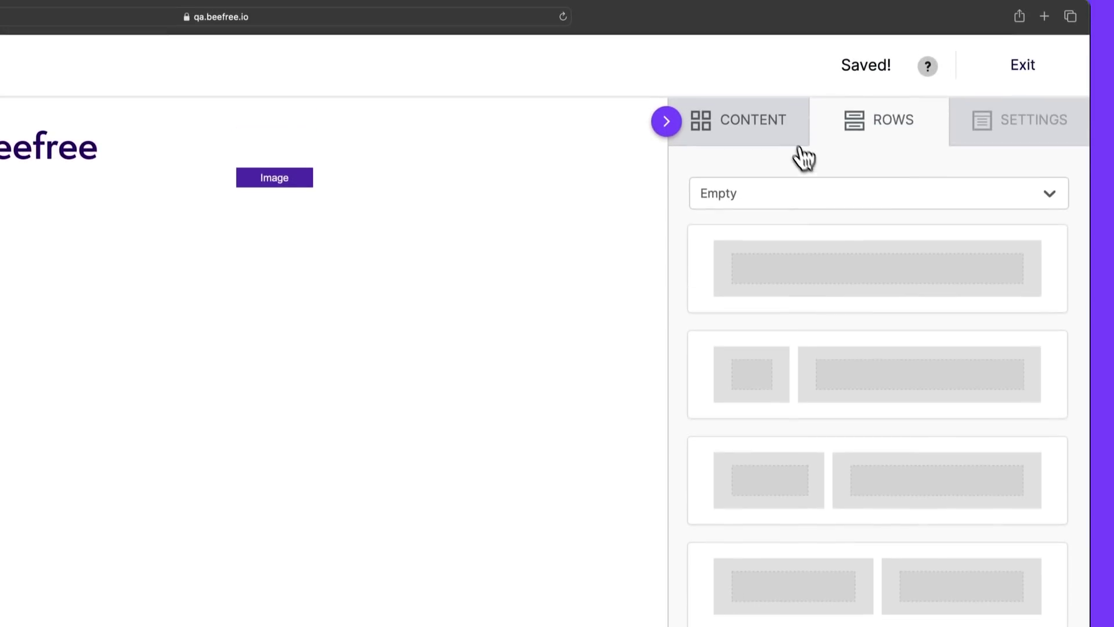
click(753, 7)
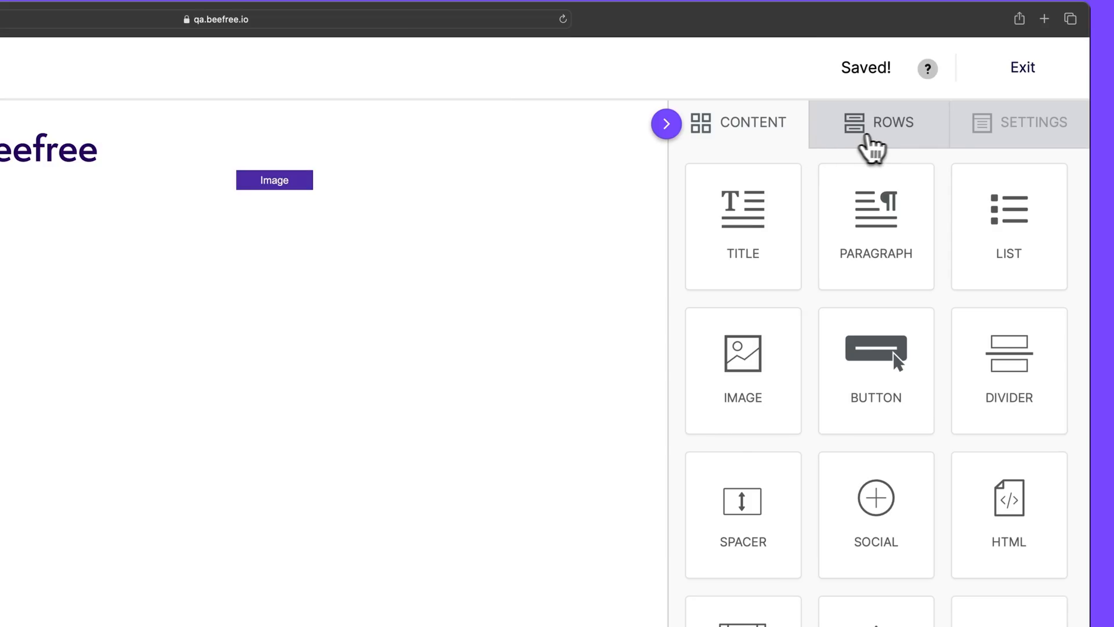
click(892, 140)
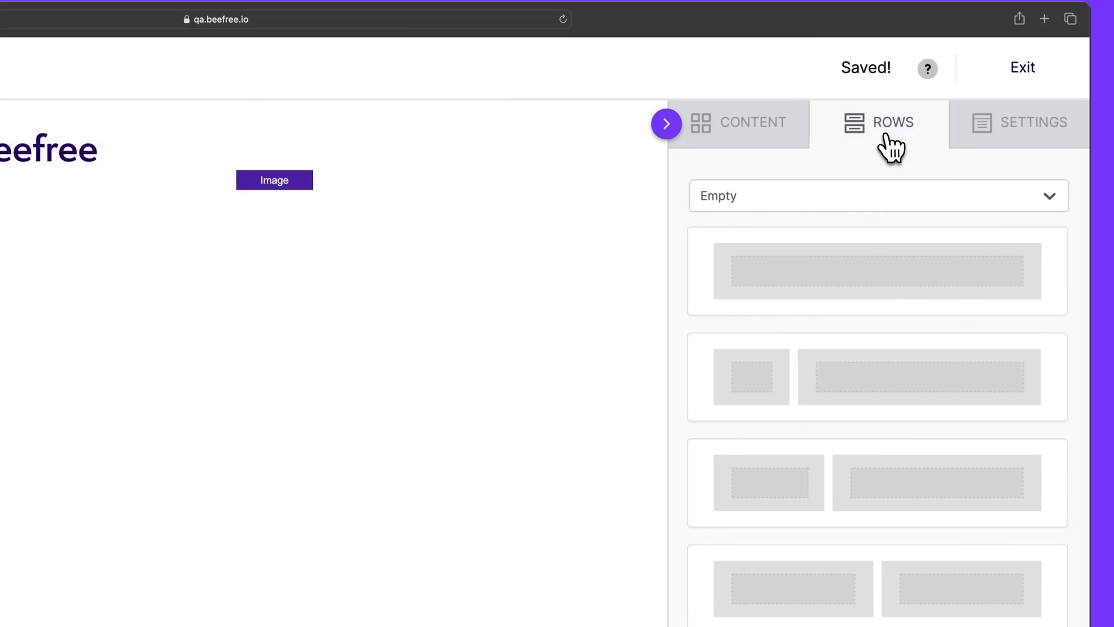
click(892, 212)
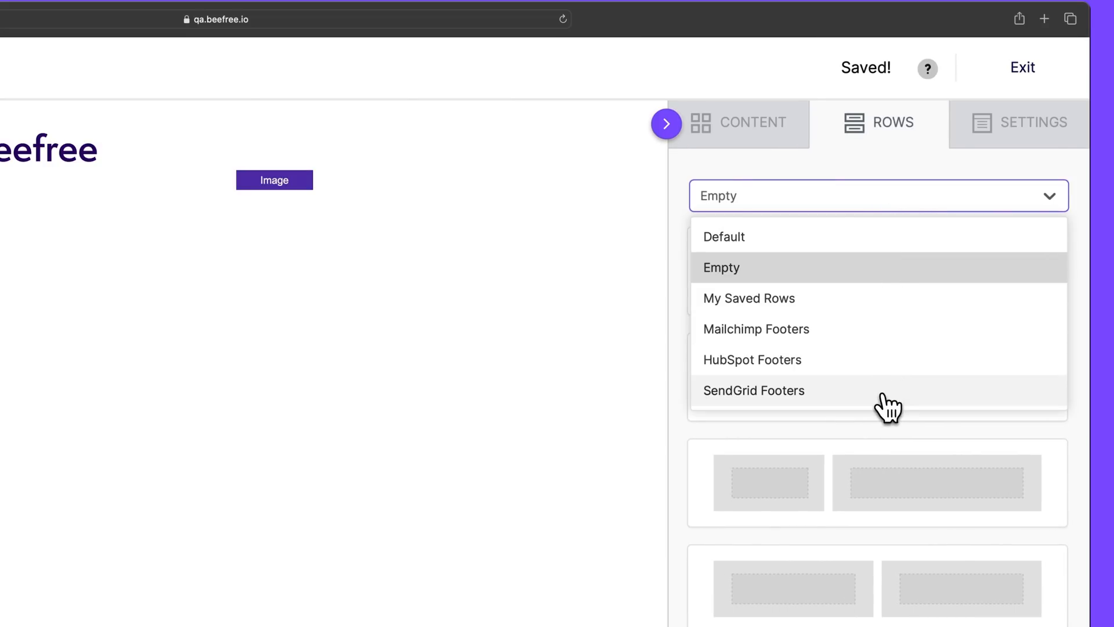
click(772, 277)
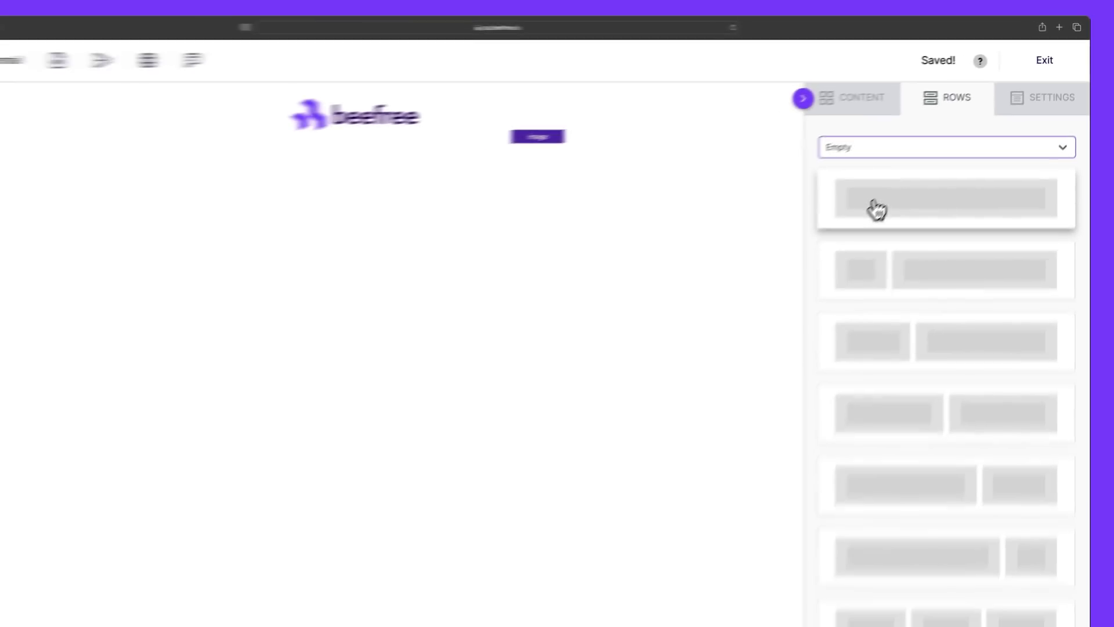
drag(876, 210, 440, 124)
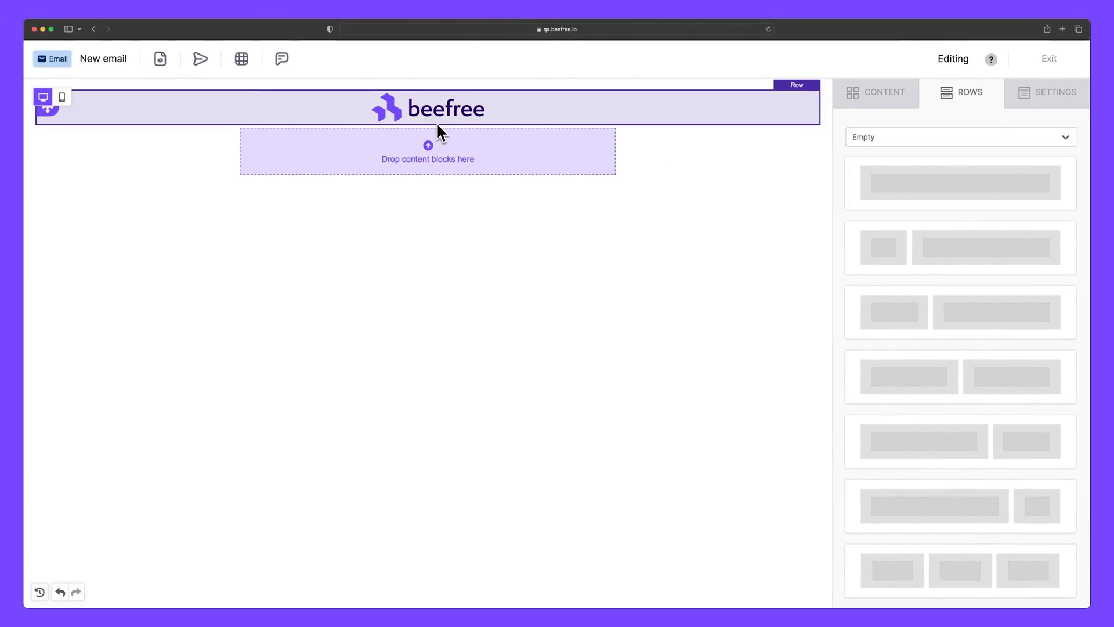
Step: Add a title in the new row reading 'We're excited that you're here!' and center it
click(884, 91)
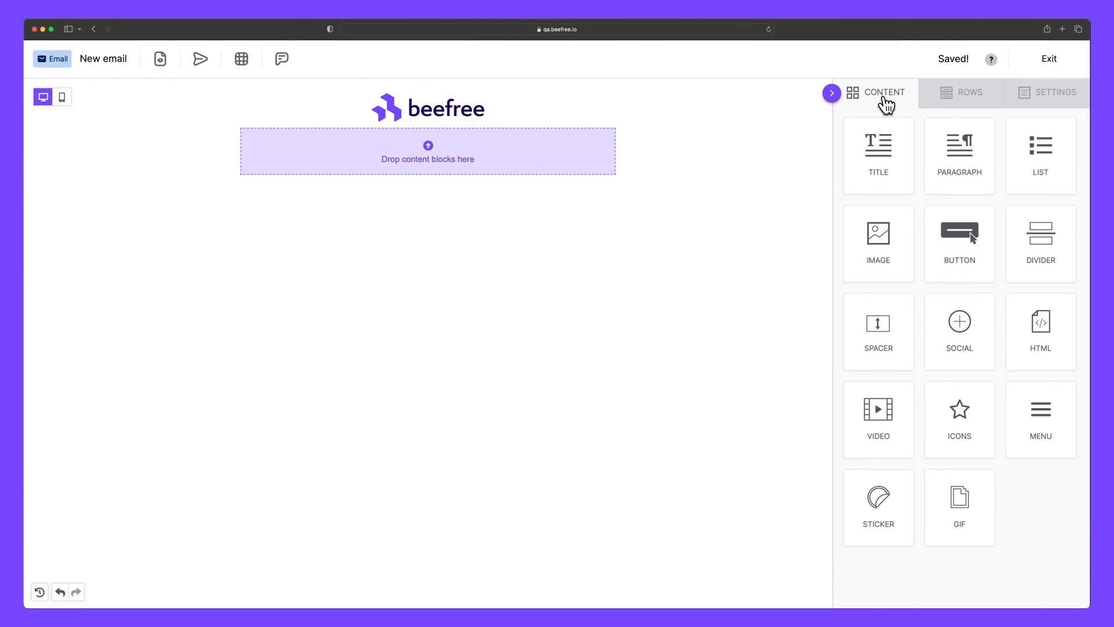
drag(878, 152, 484, 173)
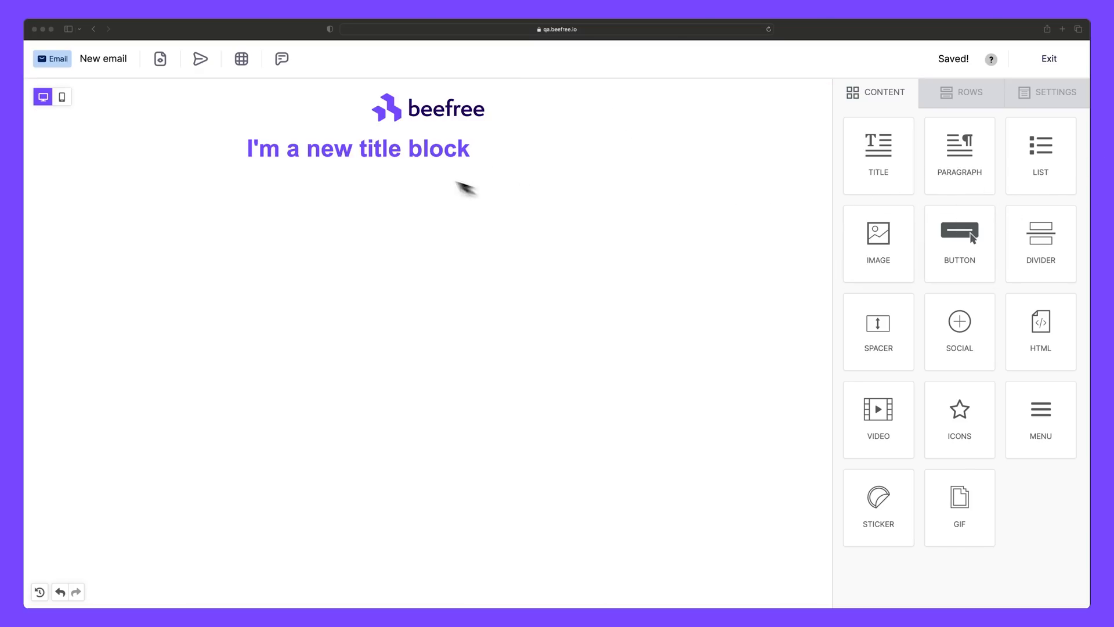
click(396, 150)
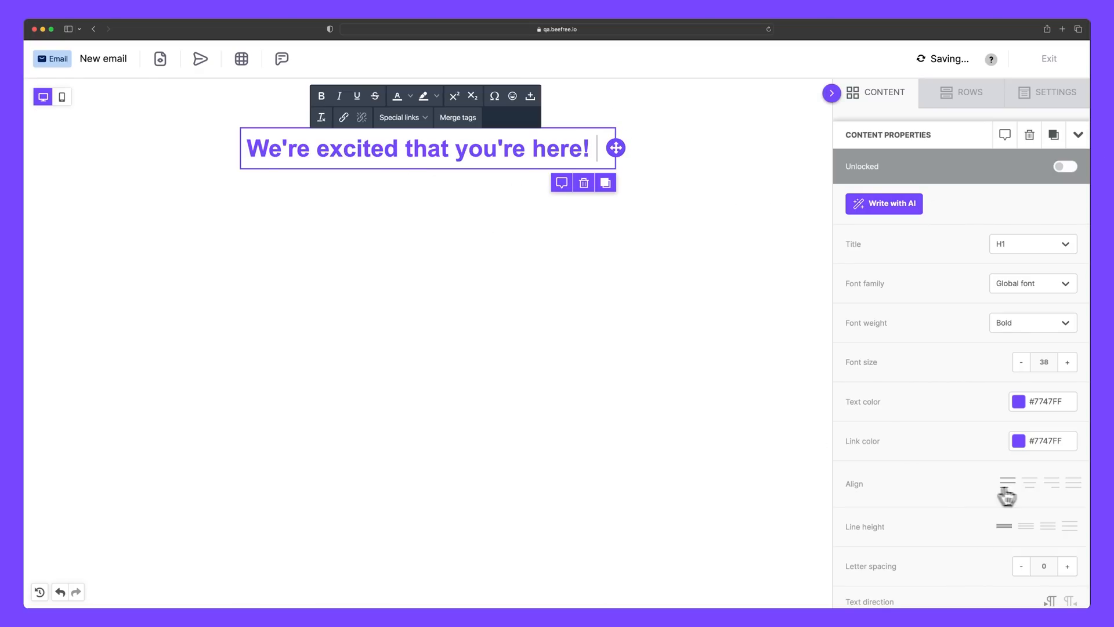
click(1030, 486)
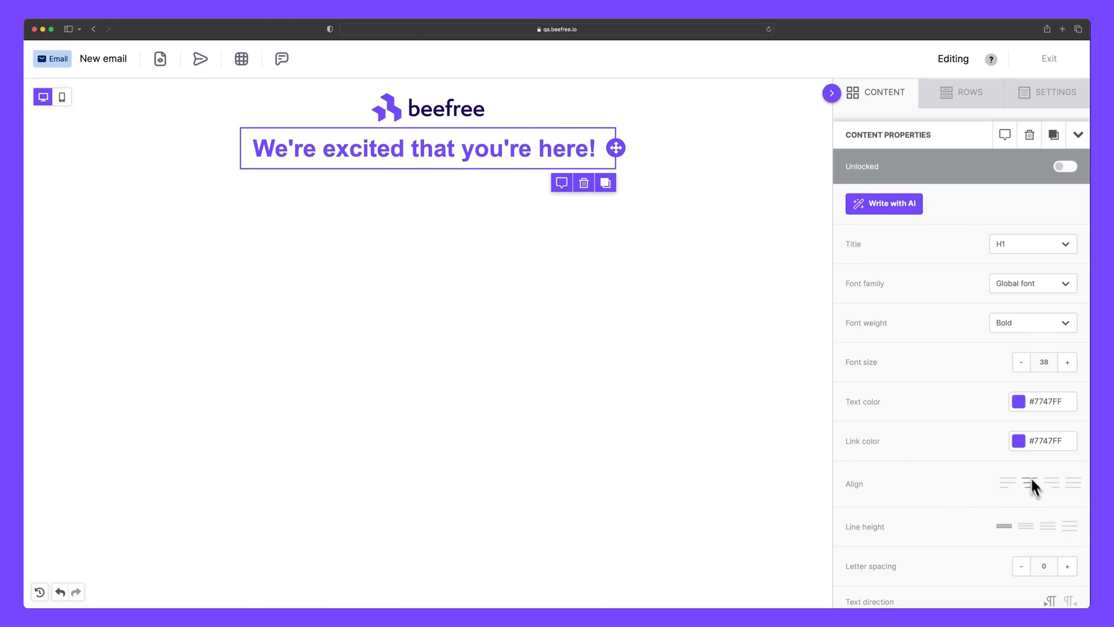
click(880, 94)
Step: Add a paragraph under the heading, paste the brand-consistency sentence and center it
drag(959, 152, 557, 187)
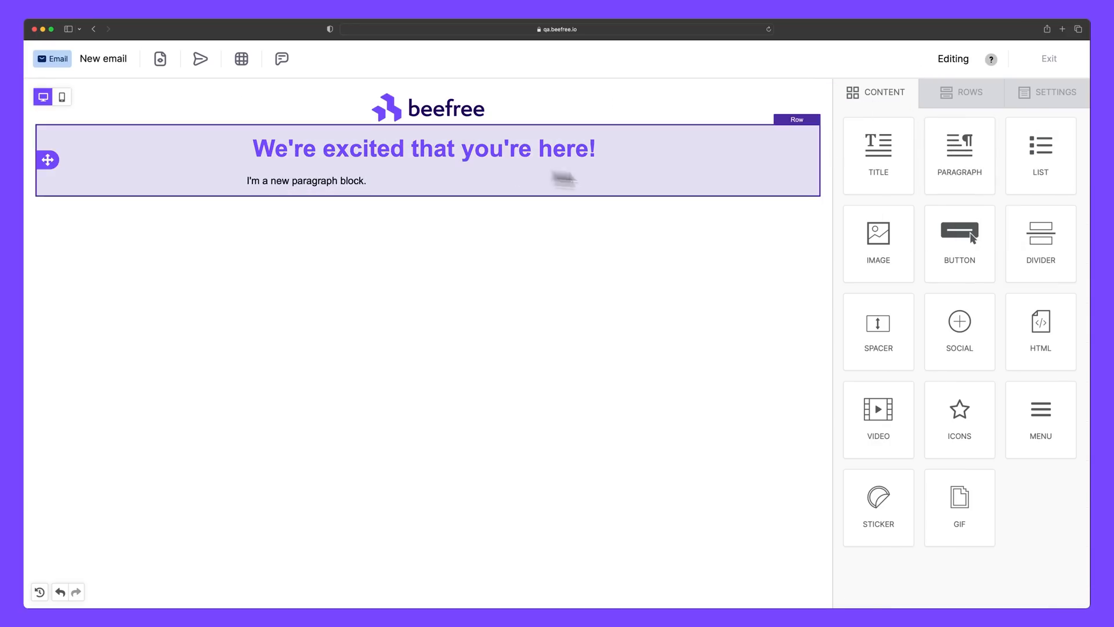
click(340, 181)
key(ctrl+a)
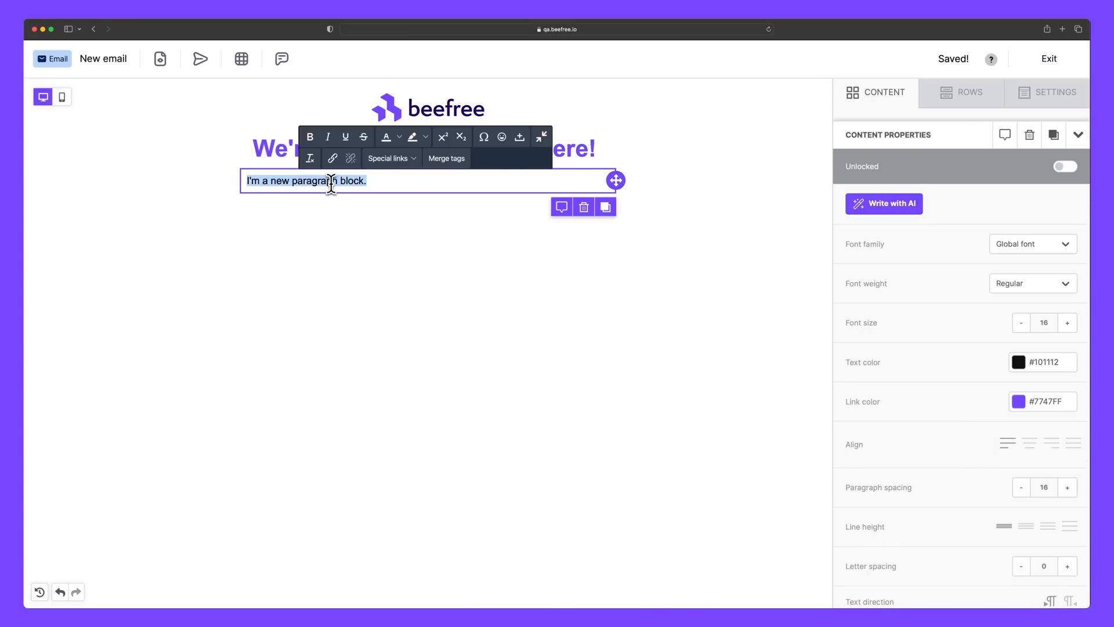
text(Build a stronger relationship with your customers by designing emails and landing pages that are always consistent with your brand.)
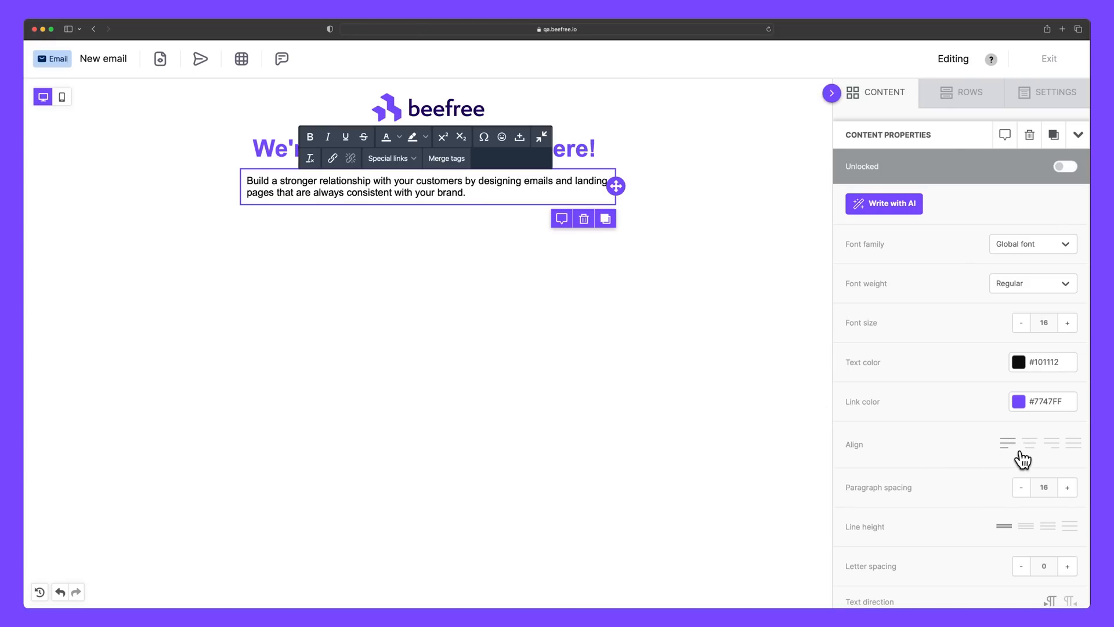
click(1030, 449)
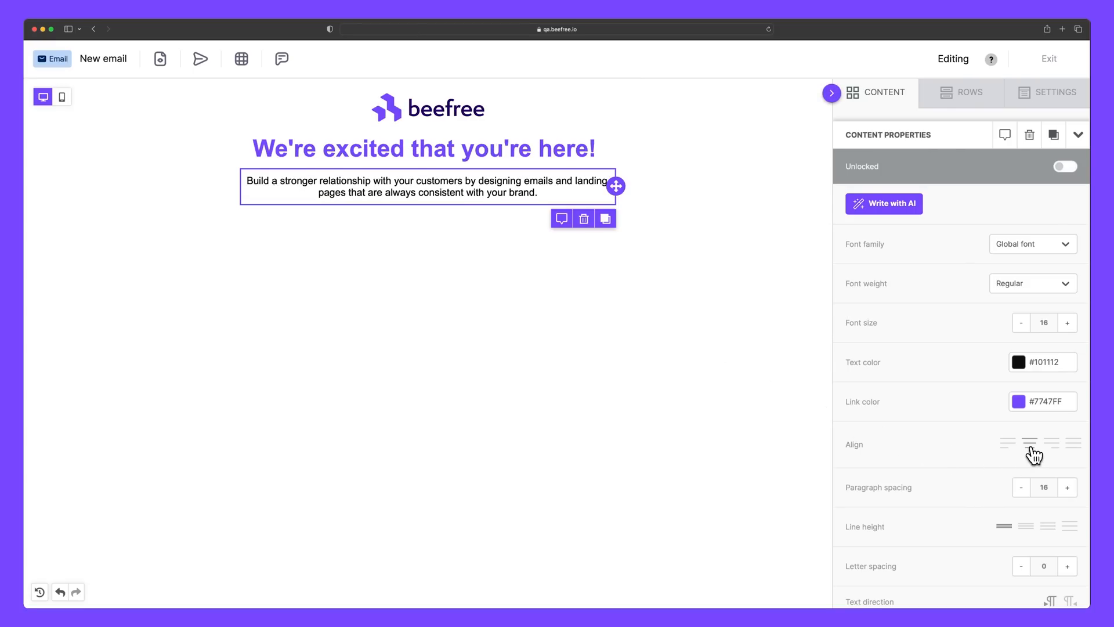
Step: Add a divider below the paragraph with line colour #ebe9ff
click(885, 93)
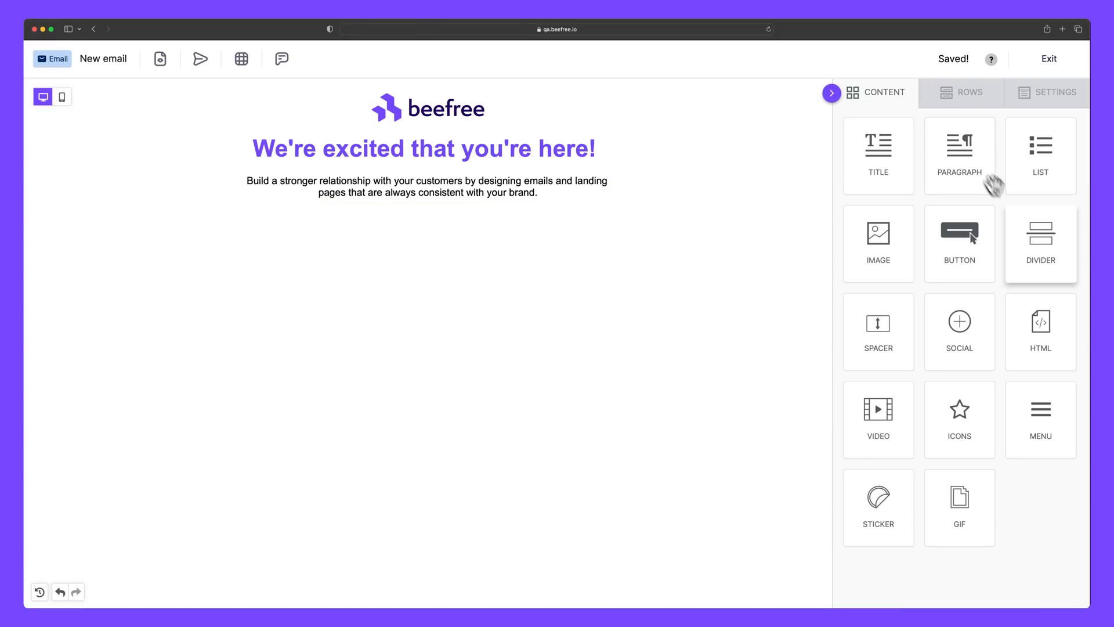
drag(1040, 242, 436, 204)
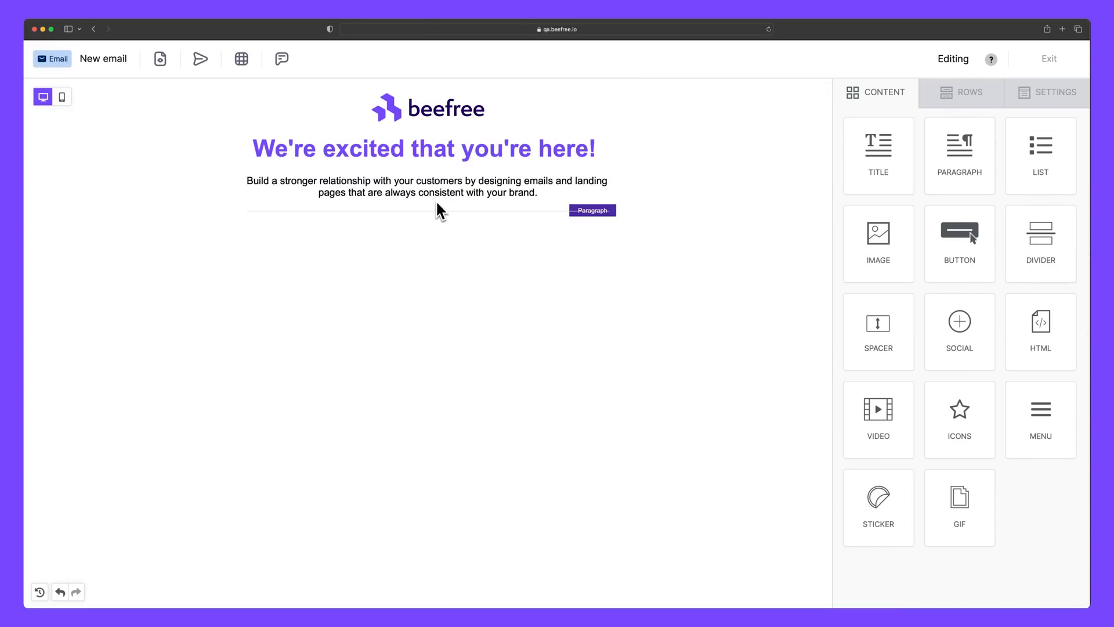
click(438, 211)
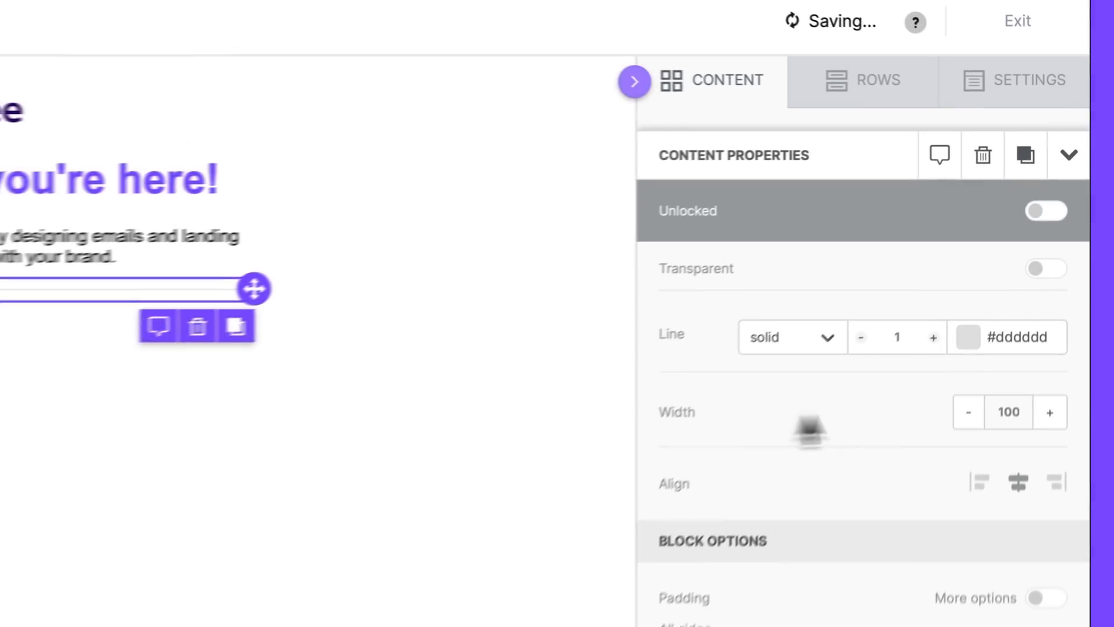
double_click(1006, 344)
text(#e)
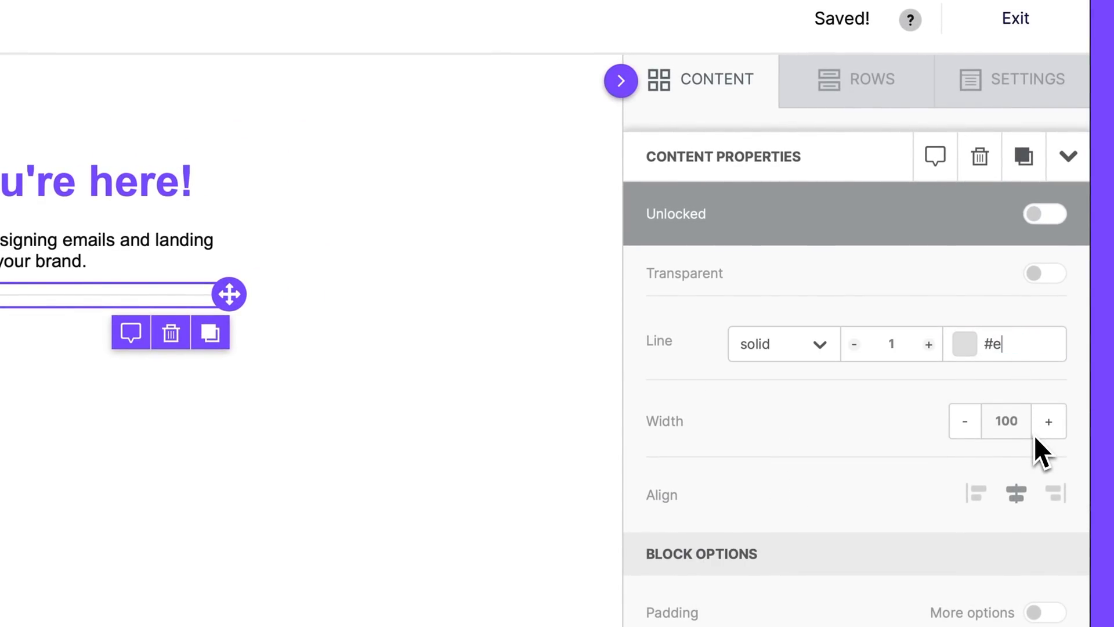
text(be9ff)
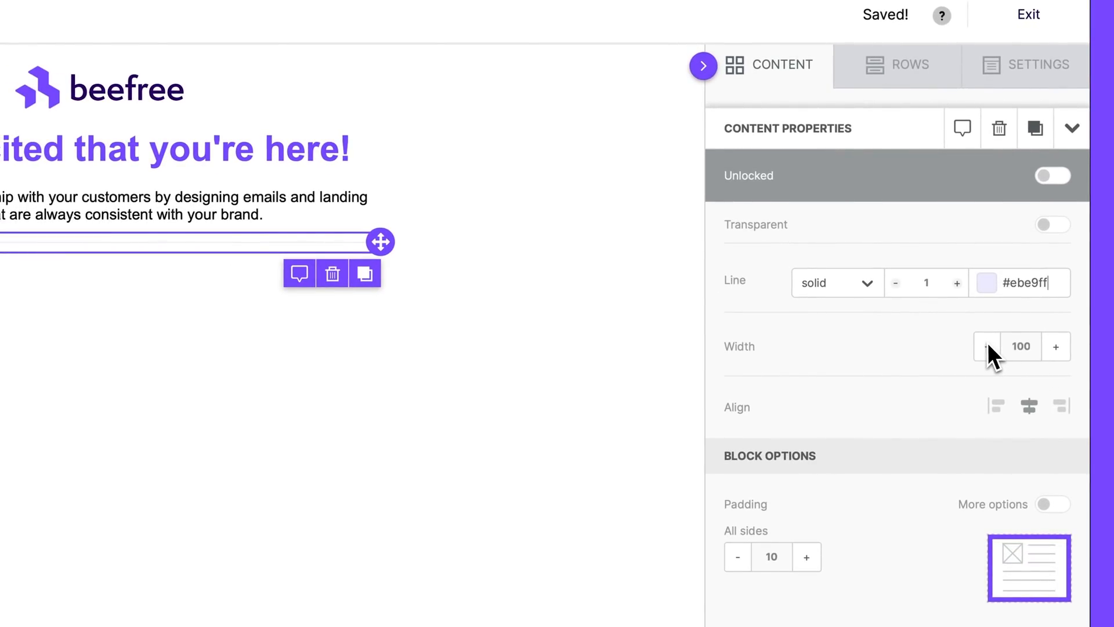
click(897, 64)
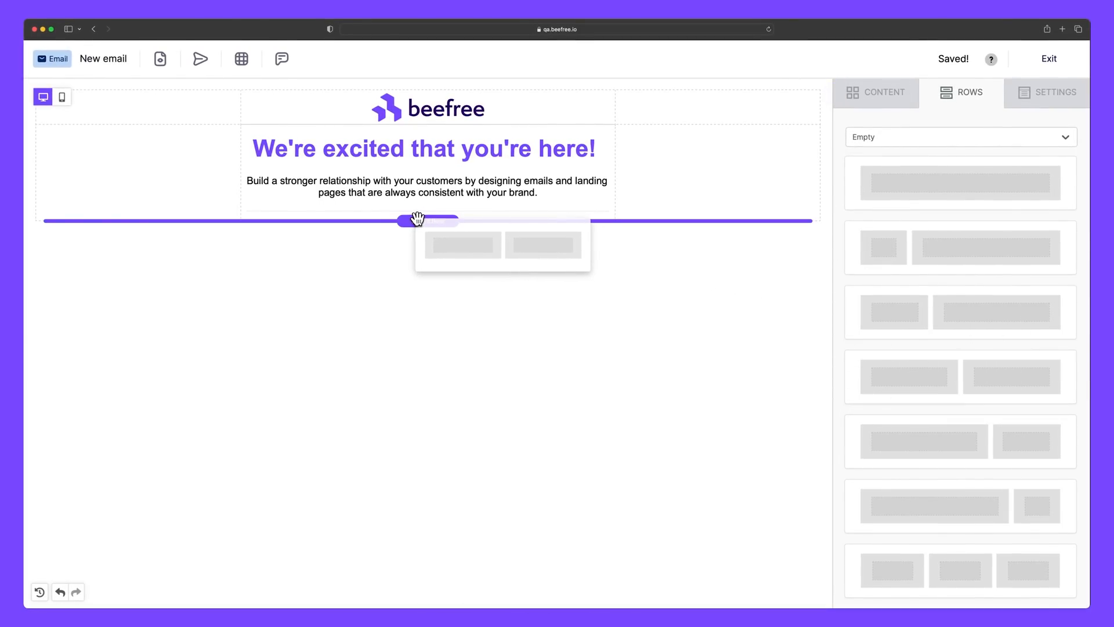
Step: Place a default title and paragraph block in the two-column row's left column
click(880, 91)
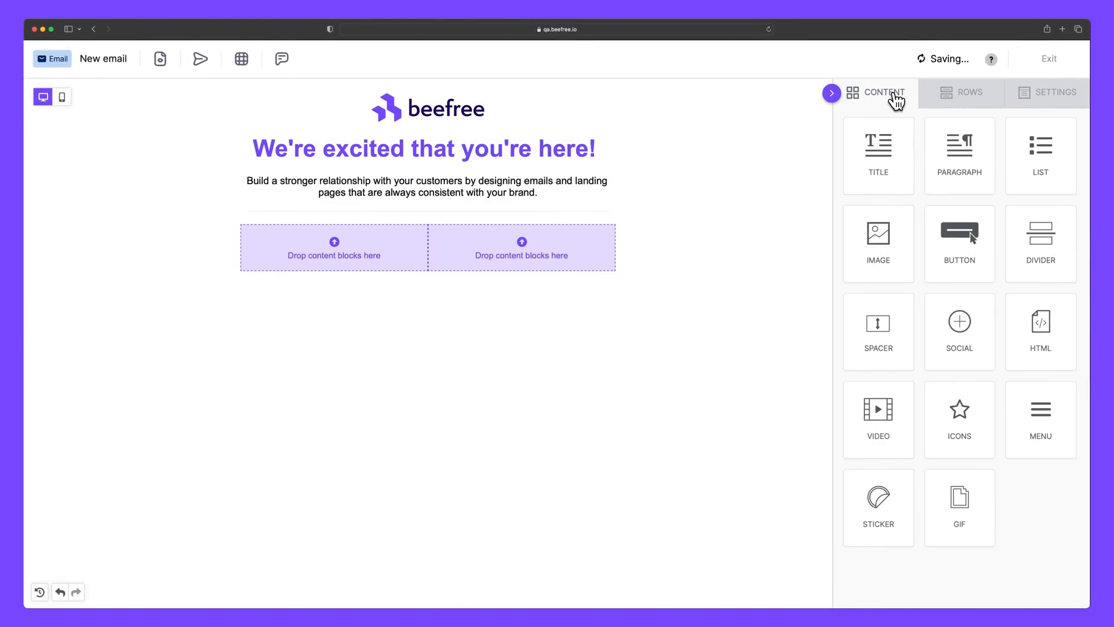
drag(886, 155, 331, 233)
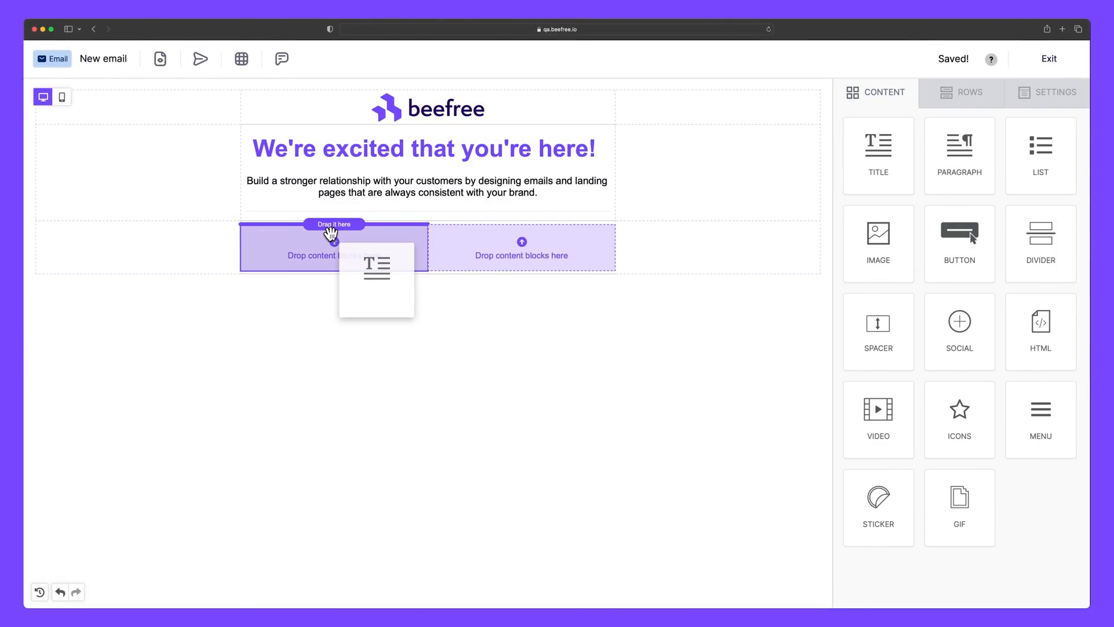
drag(960, 152, 336, 287)
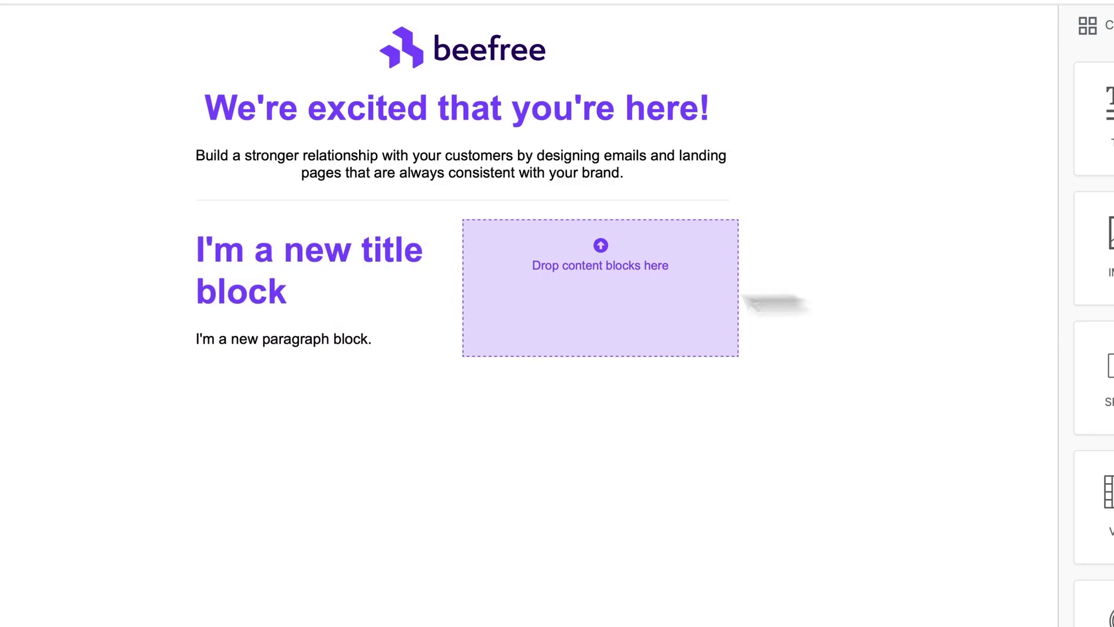
Step: Set the left column to an H2 'Stay consistent with default styles' above the on-brand paragraph
double_click(316, 252)
text(Stay consistent with default styles)
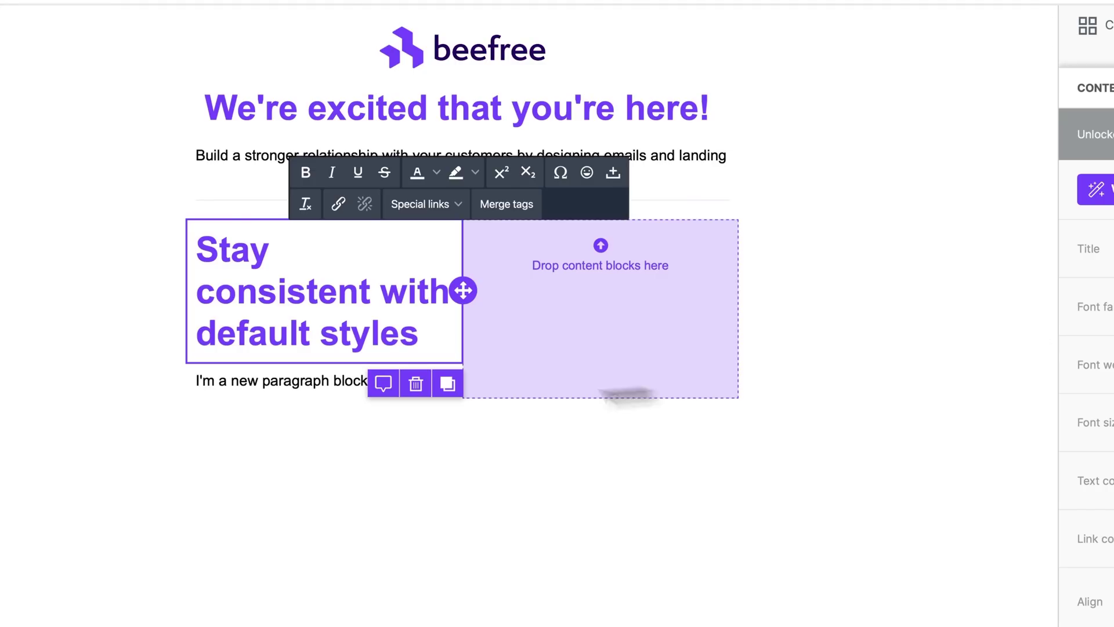
click(302, 380)
text(Beefree helps you design on-brand emails and landing pages by setting up default styles in your workspace. Specify your colors, fonts, and font sizes to ensure your content is always on brand.)
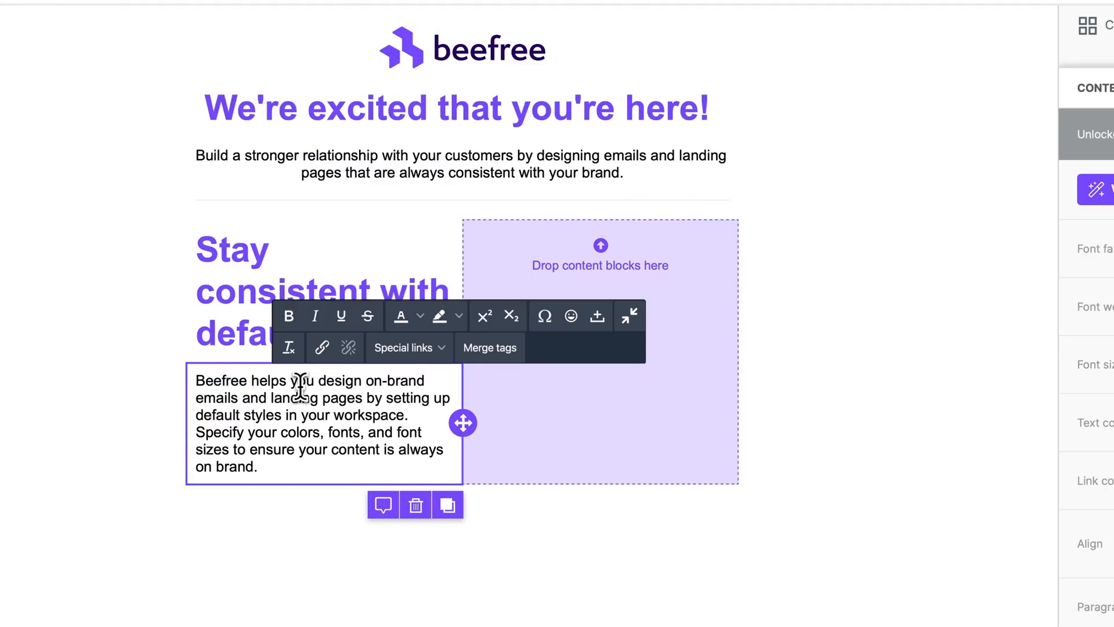
click(311, 344)
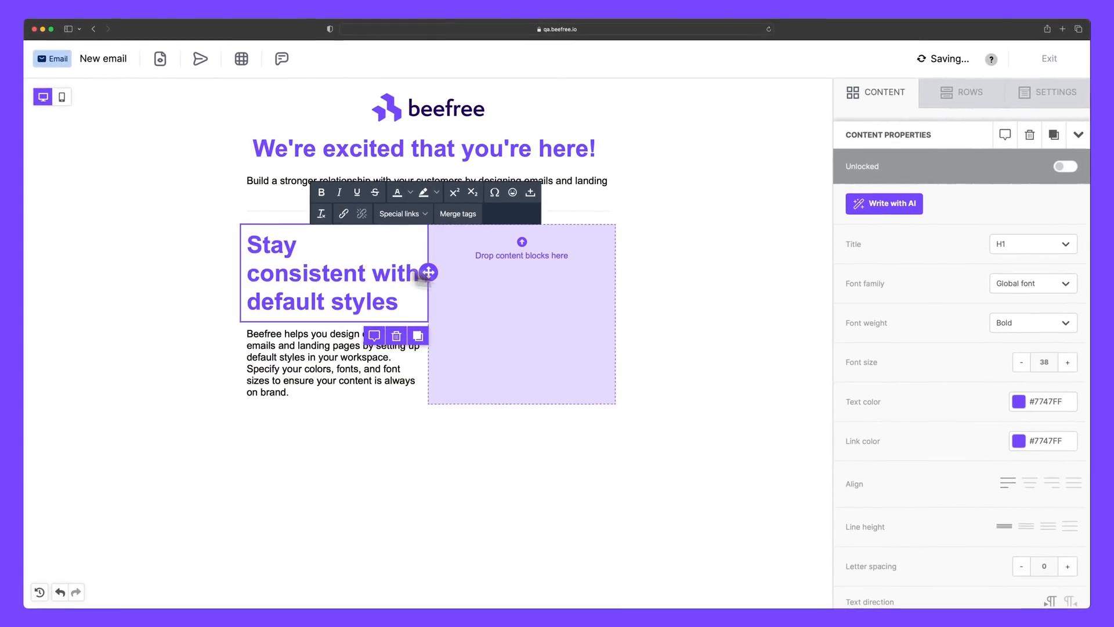
click(1033, 245)
click(1010, 287)
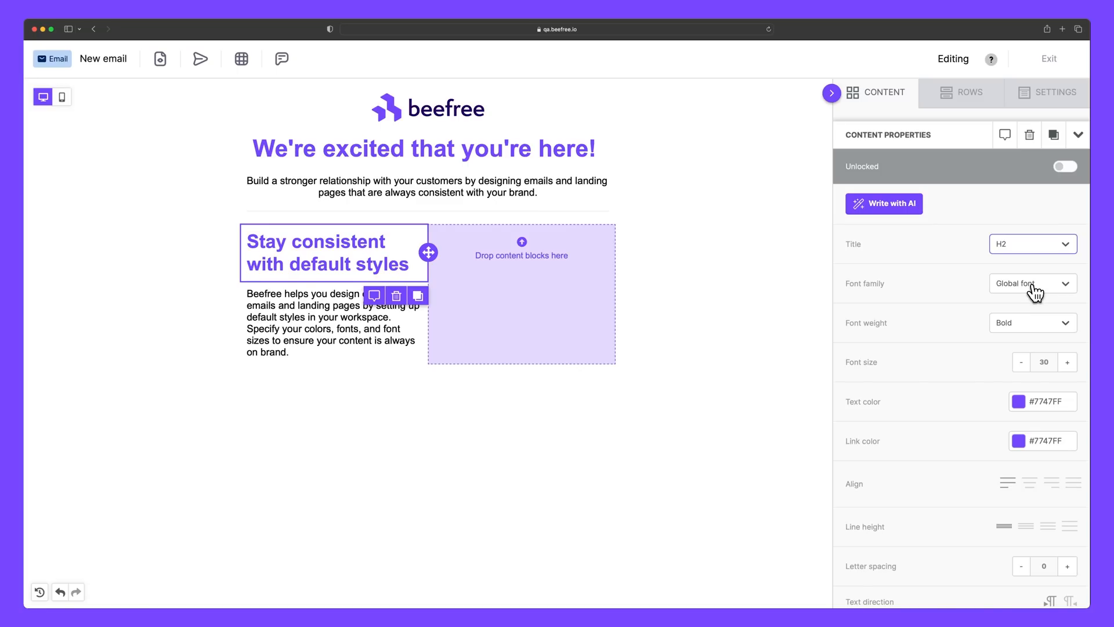
scroll(905, 306, down, 5)
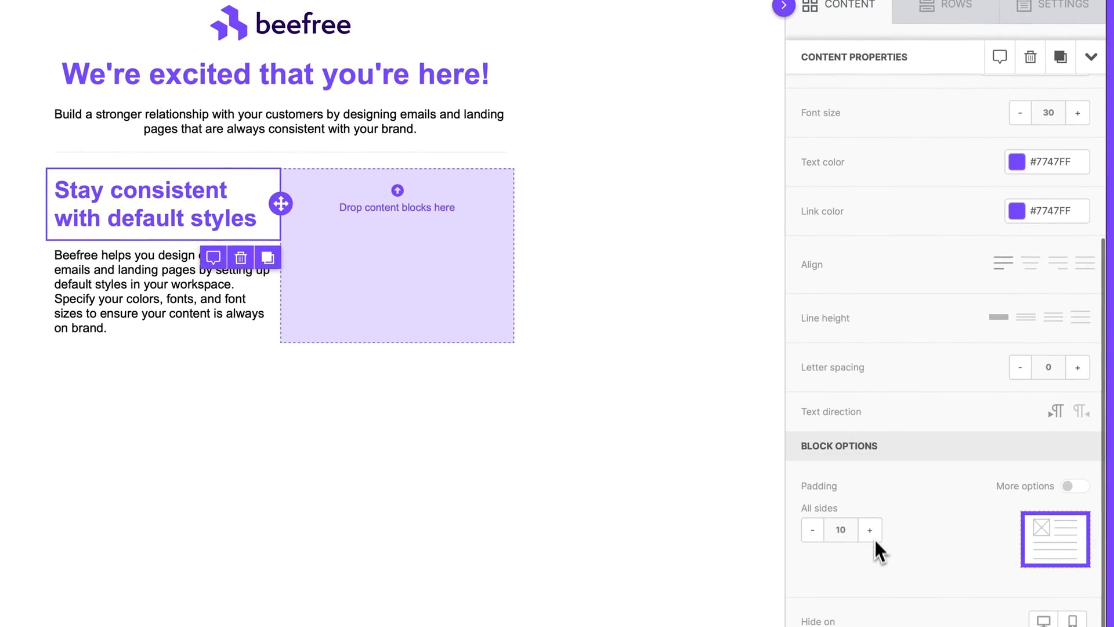
Step: Raise the left-column paragraph's padding to 20 under Block Options
click(156, 327)
scroll(819, 453, down, 5)
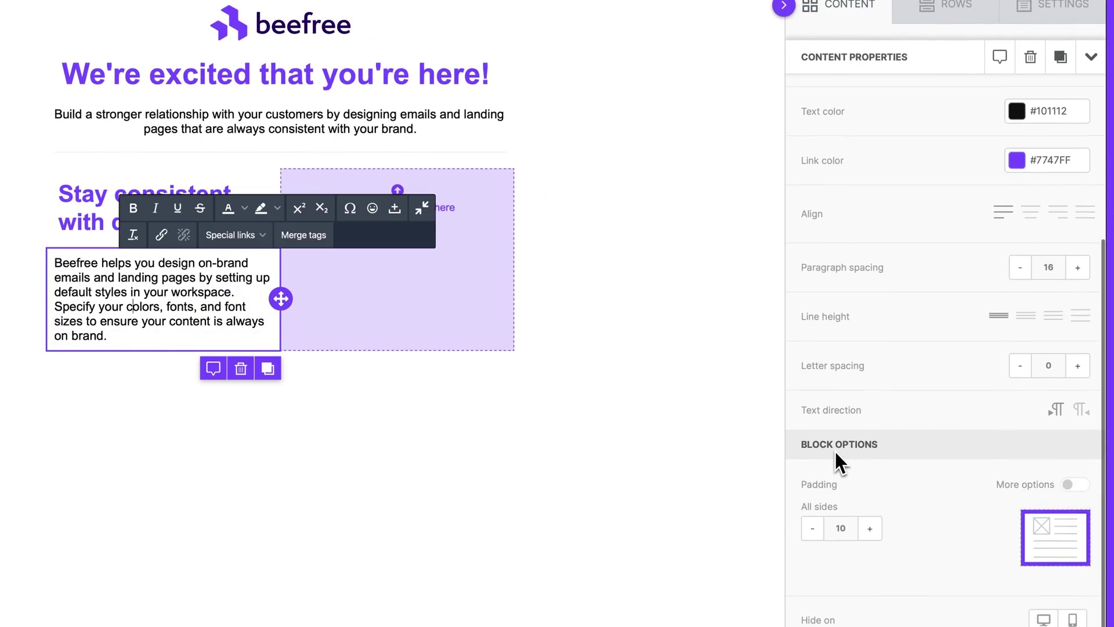
click(872, 530)
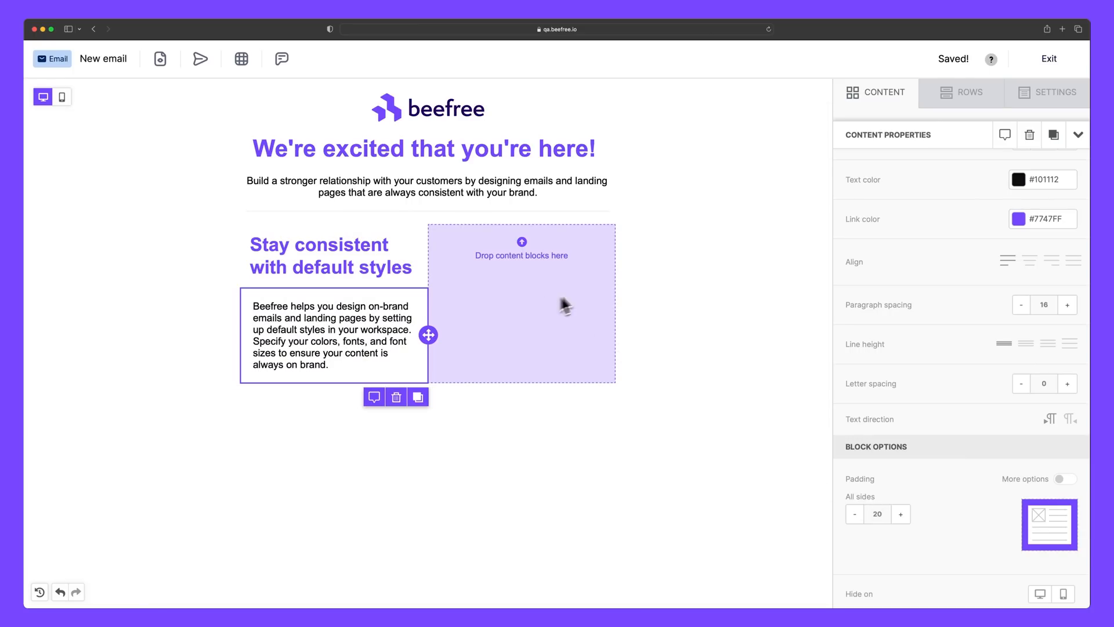
click(881, 92)
Step: Add a video block to the right column and link it to the YouTube URL so its thumbnail loads
drag(878, 419, 554, 268)
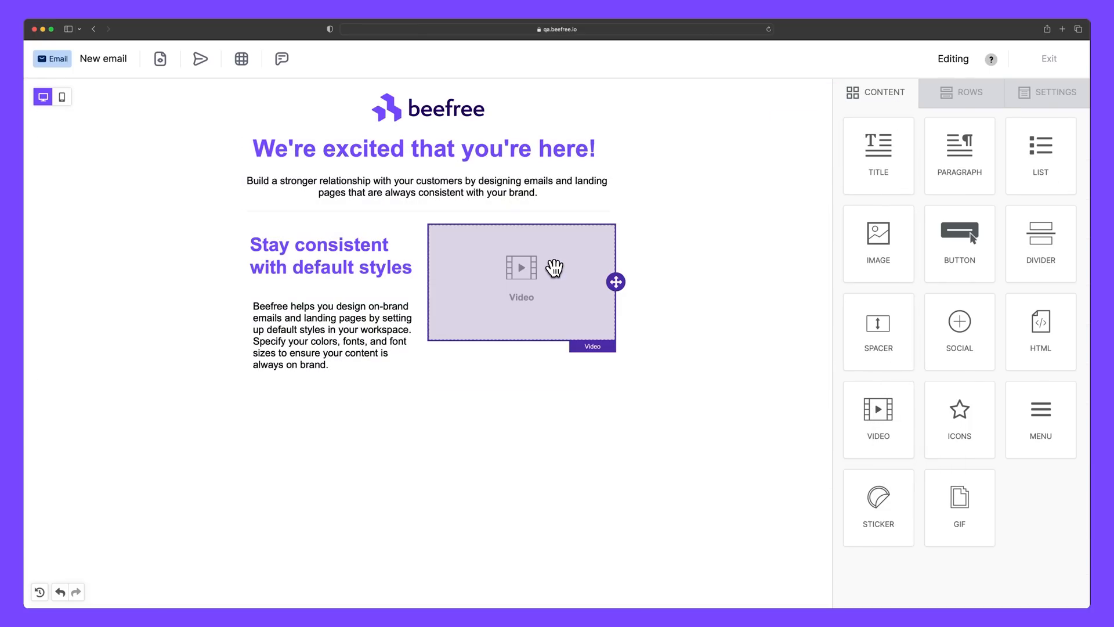
click(554, 268)
text(https://www.youtube.com/watch?v=aTQ0PfZ_ekY)
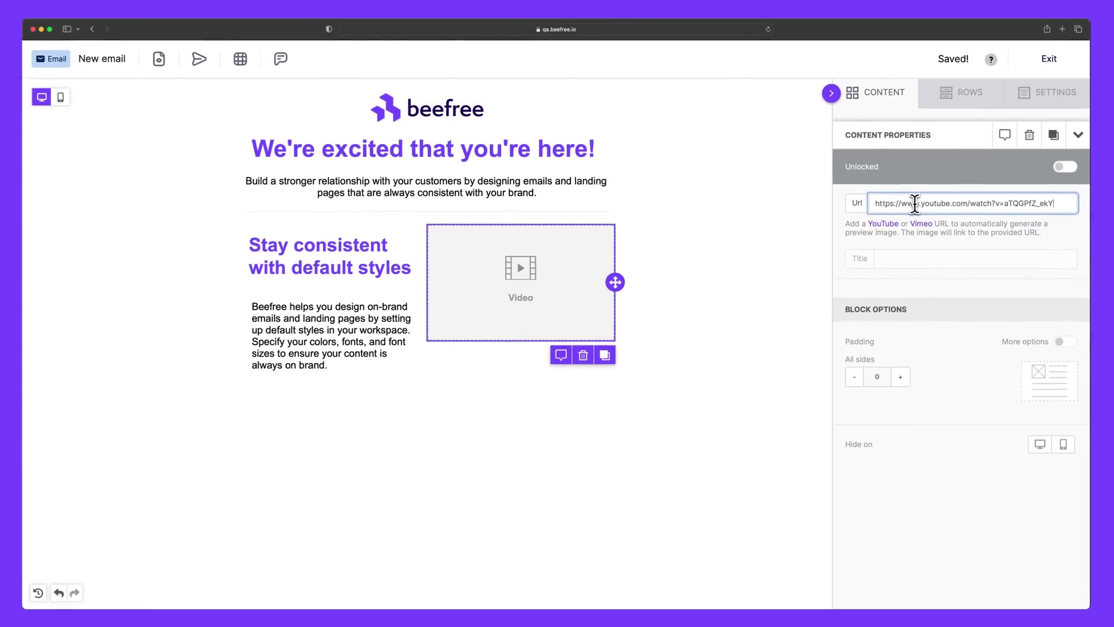
click(760, 319)
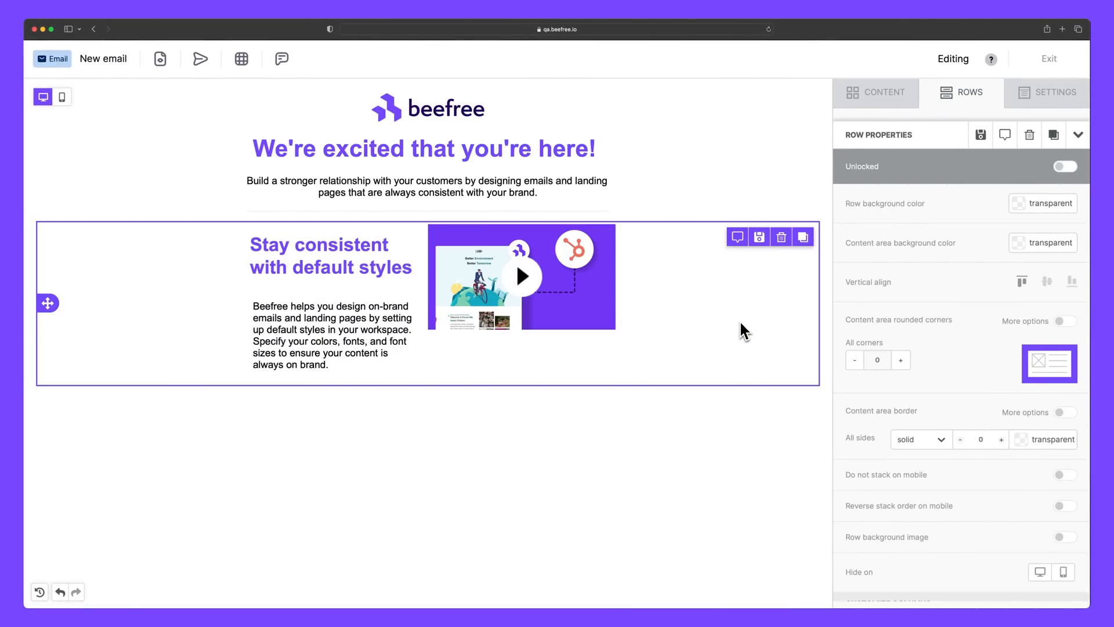